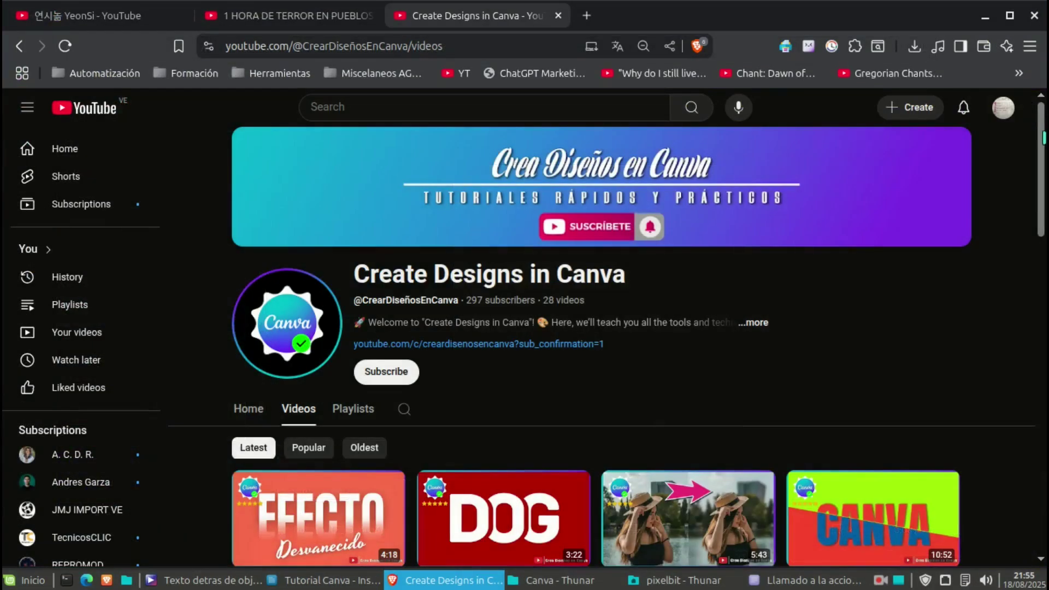
# Step: Add the recent lake video of the man at the railing to the page
pyautogui.scroll(-10, 1040, 280)
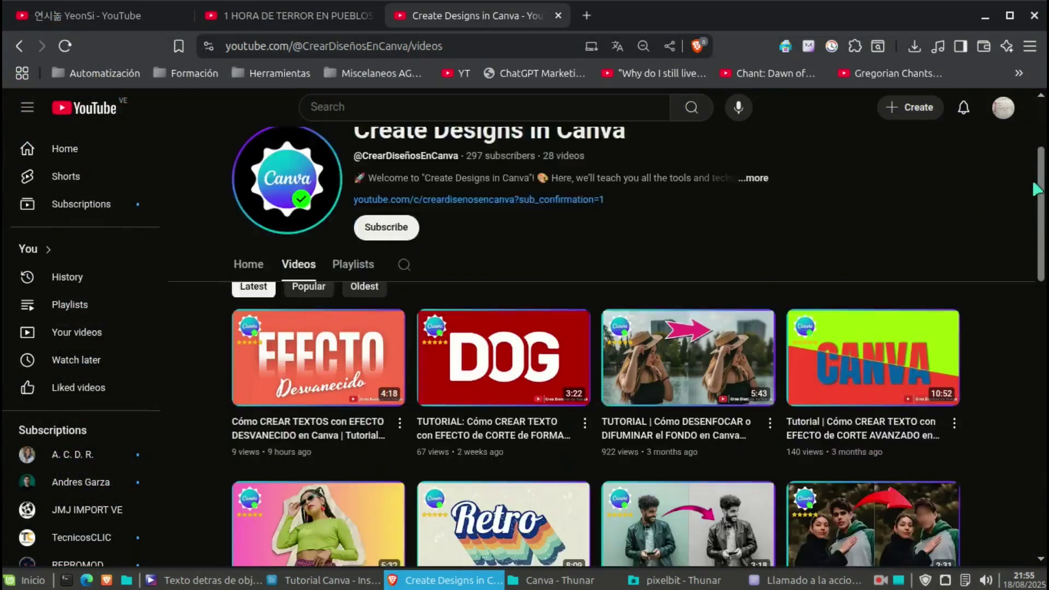
pyautogui.scroll(-2, 1040, 279)
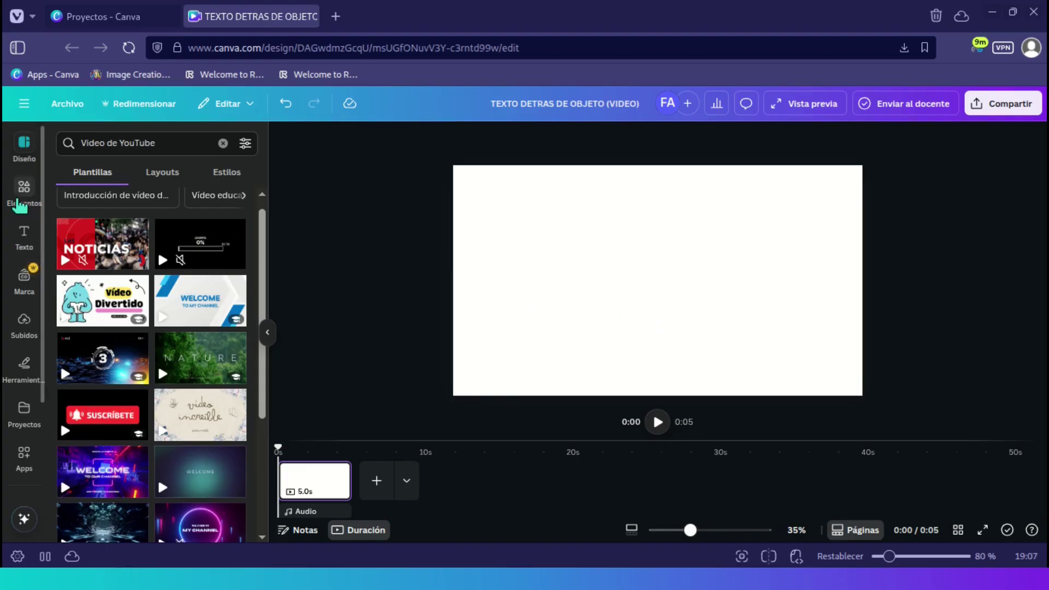
pyautogui.click(22, 197)
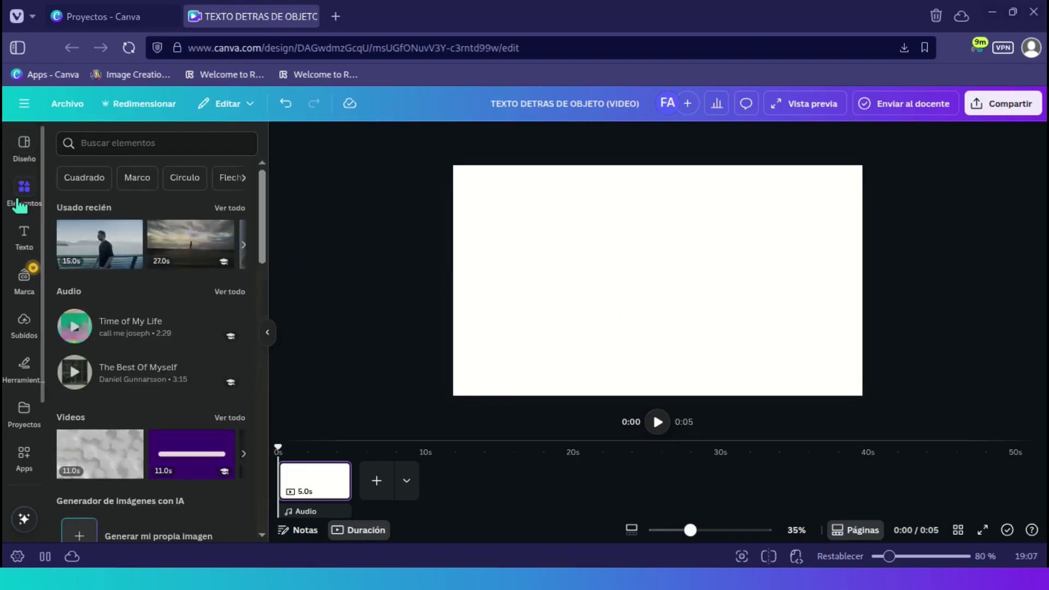
pyautogui.click(125, 261)
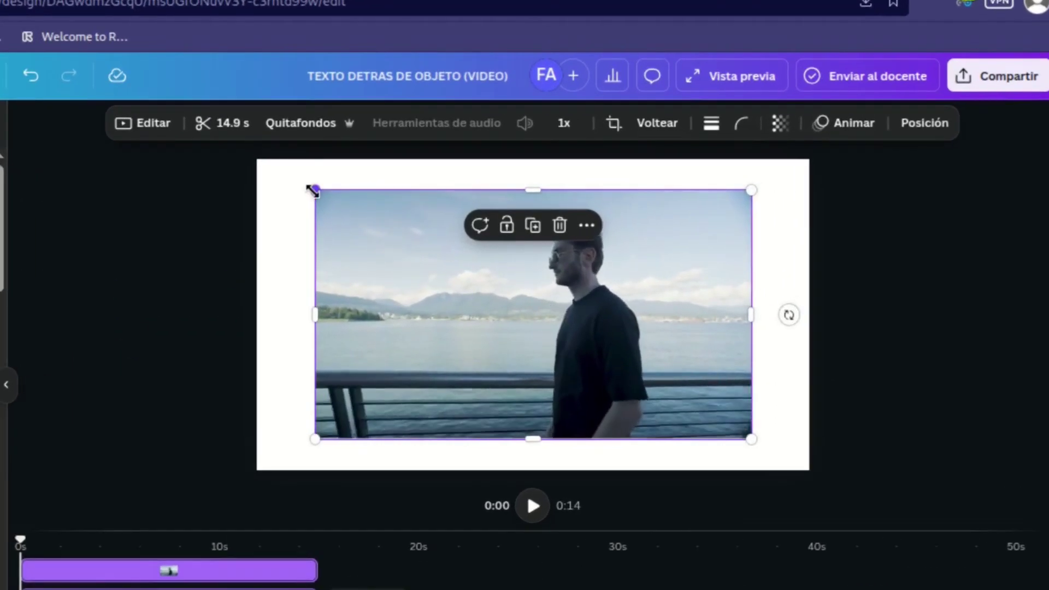
# Step: Stretch the video edge to edge across the page and stack a duplicate exactly over it
pyautogui.moveTo(315, 190); pyautogui.dragTo(260, 159)
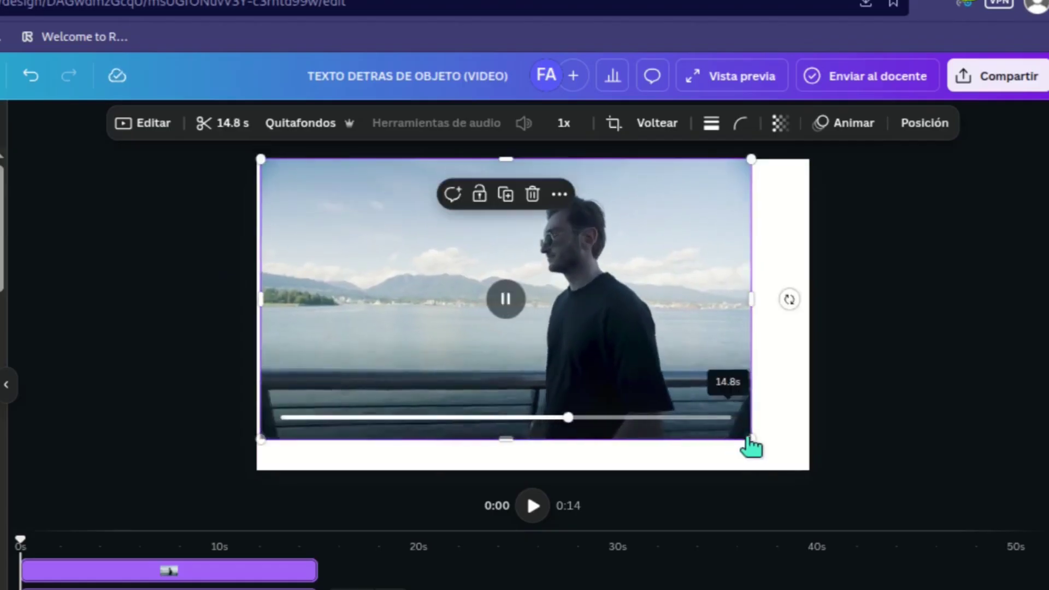
pyautogui.moveTo(751, 439); pyautogui.dragTo(806, 469)
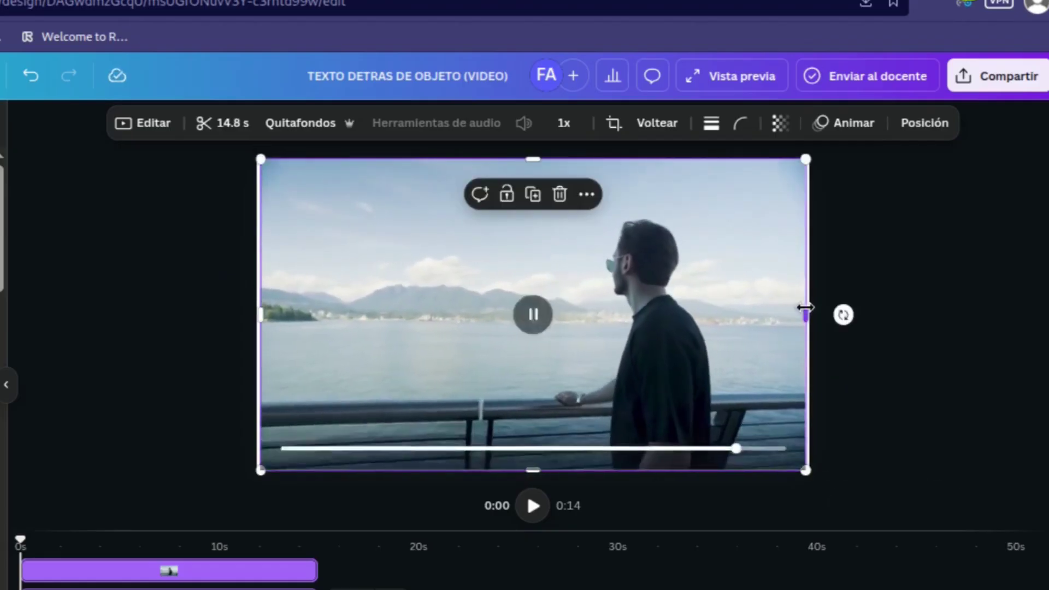
pyautogui.moveTo(805, 314); pyautogui.dragTo(791, 323)
pyautogui.moveTo(260, 315); pyautogui.dragTo(258, 315)
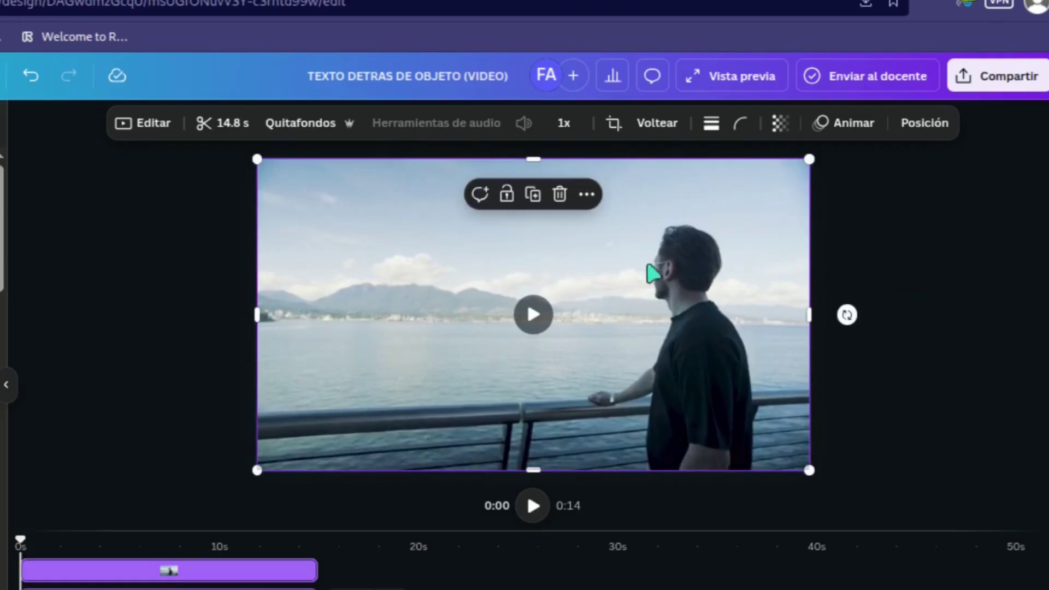
pyautogui.moveTo(532, 344)
pyautogui.click(536, 200)
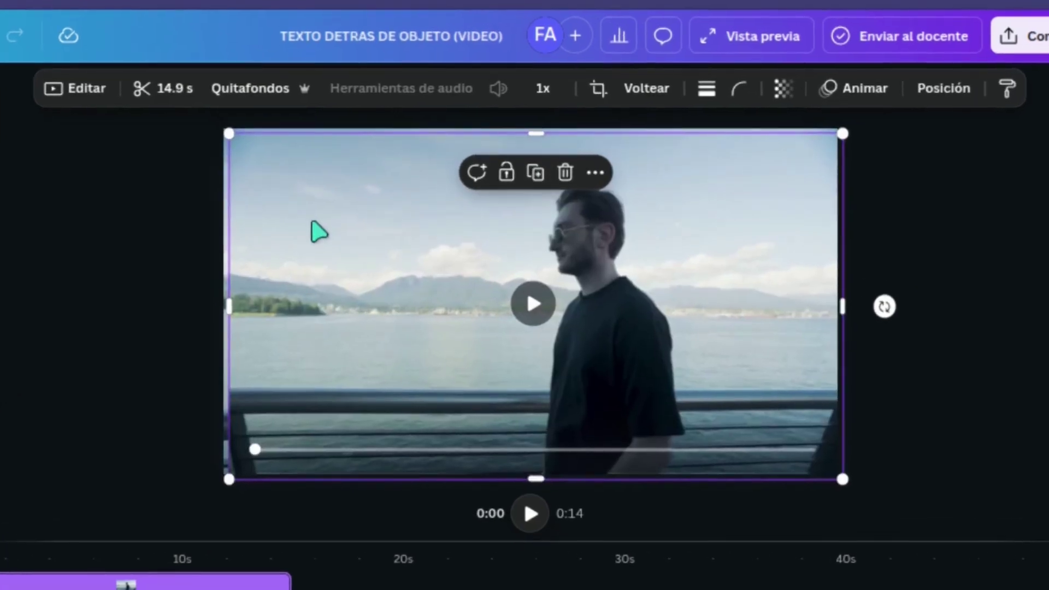
pyautogui.moveTo(317, 230); pyautogui.dragTo(306, 215)
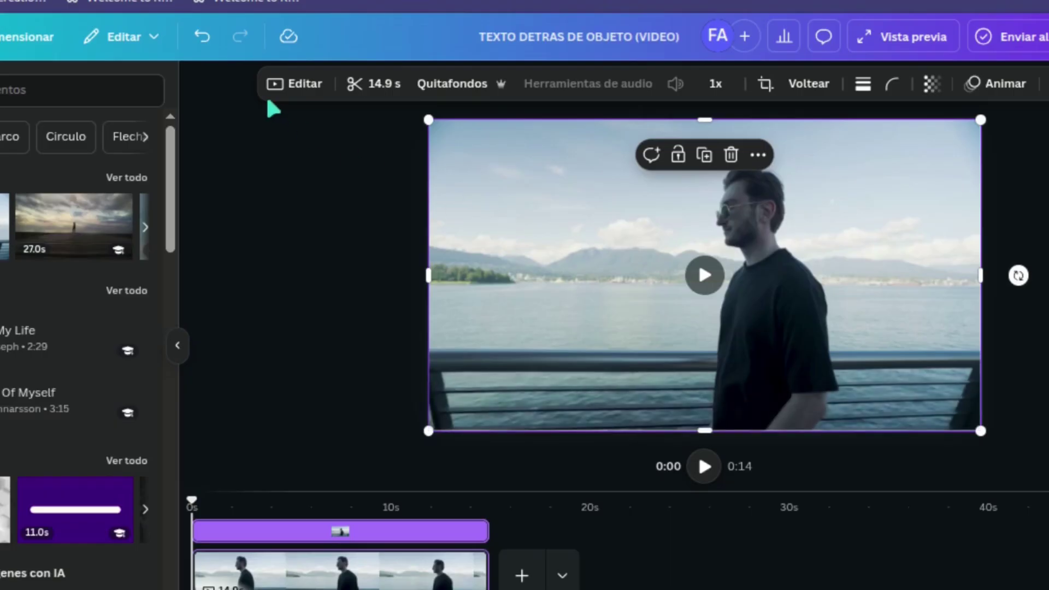
# Step: Apply Quitafondos background removal to the top video copy, leaving only the man
pyautogui.click(306, 84)
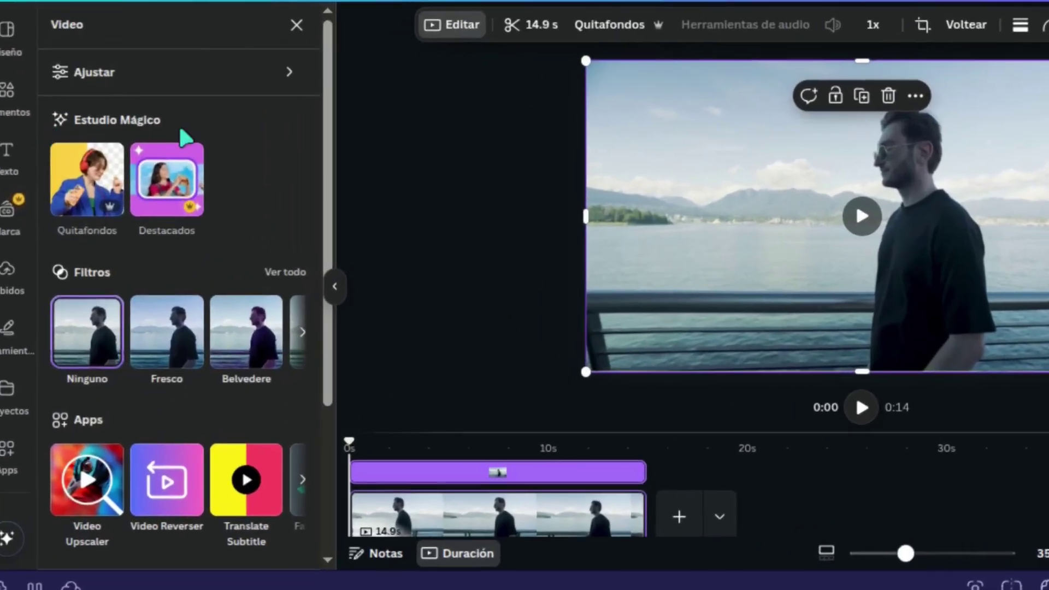
pyautogui.click(107, 210)
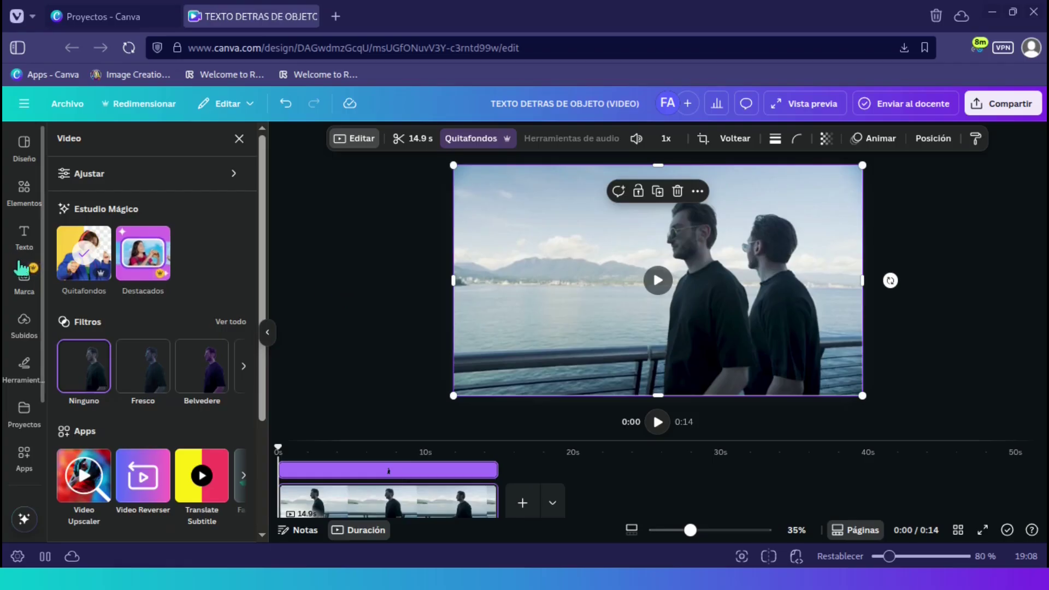
pyautogui.click(24, 236)
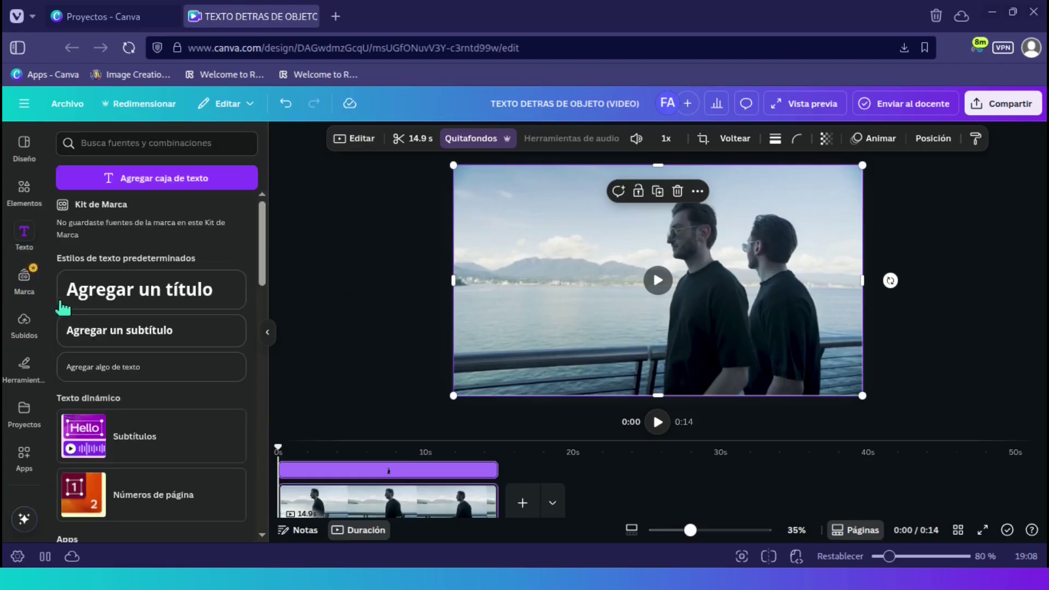
# Step: Add a title reading CRECER to the video and colour it white
pyautogui.click(219, 305)
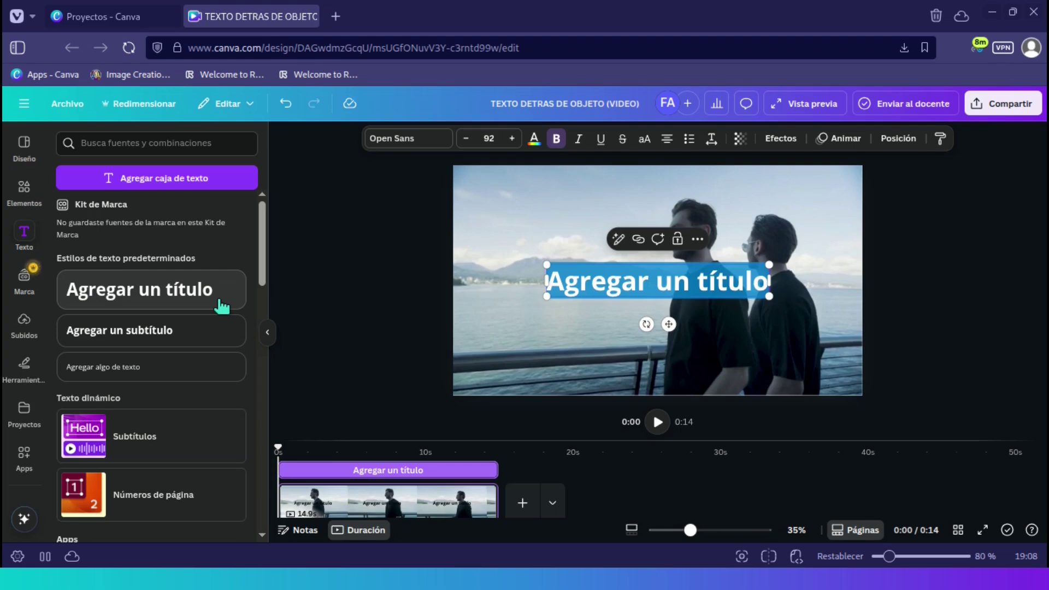
pyautogui.write('CRE')
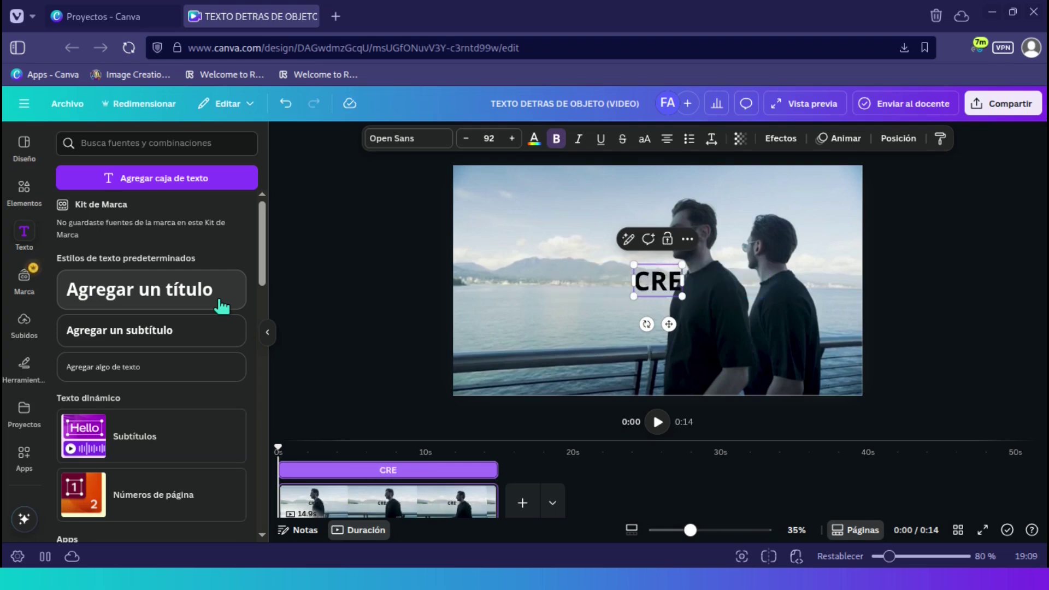
pyautogui.write('CER')
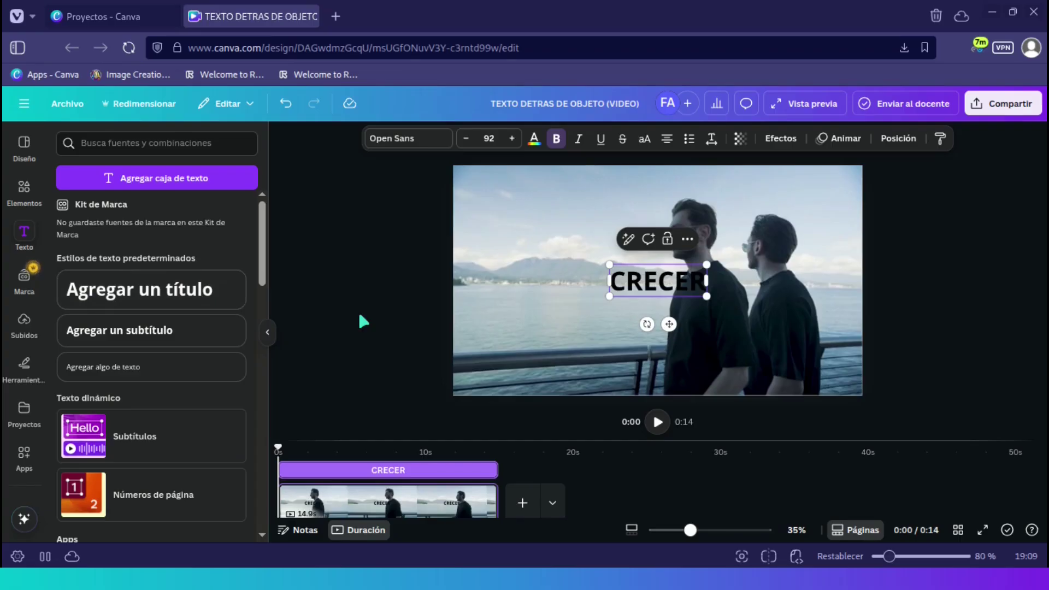
pyautogui.click(534, 140)
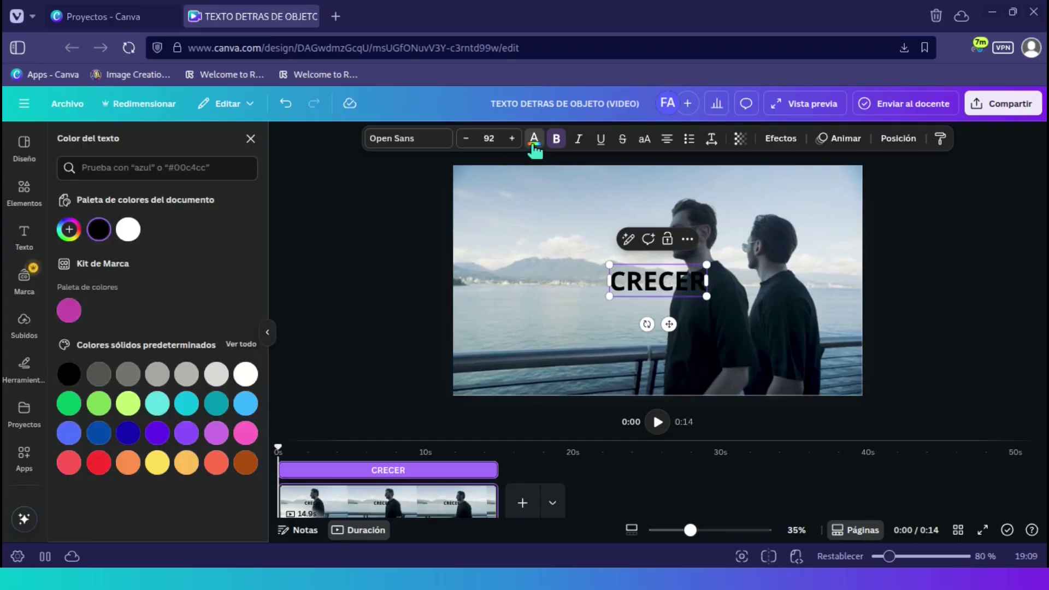
pyautogui.click(129, 229)
pyautogui.click(109, 520)
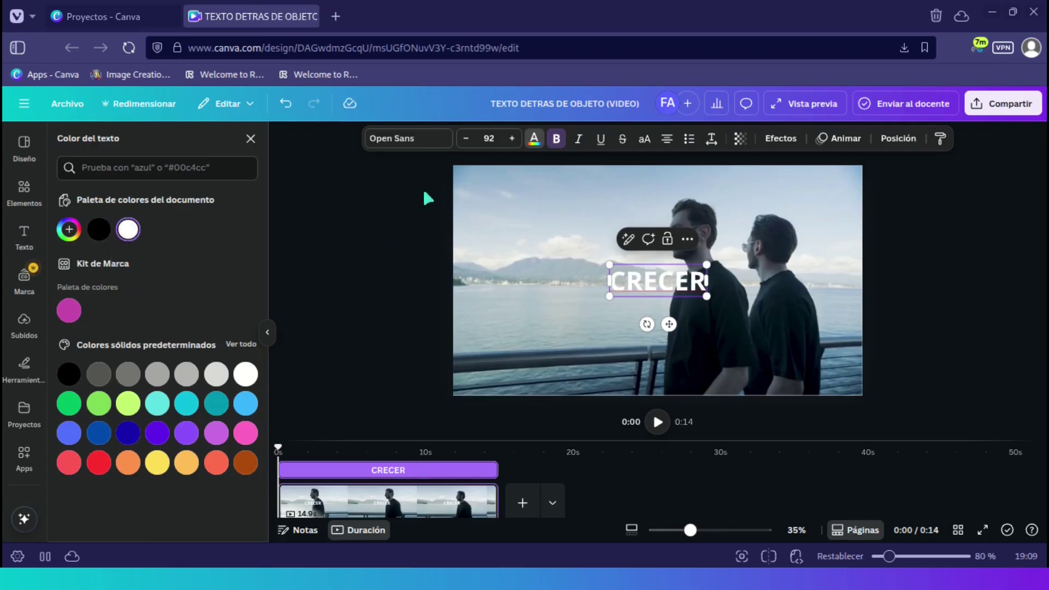
pyautogui.click(424, 141)
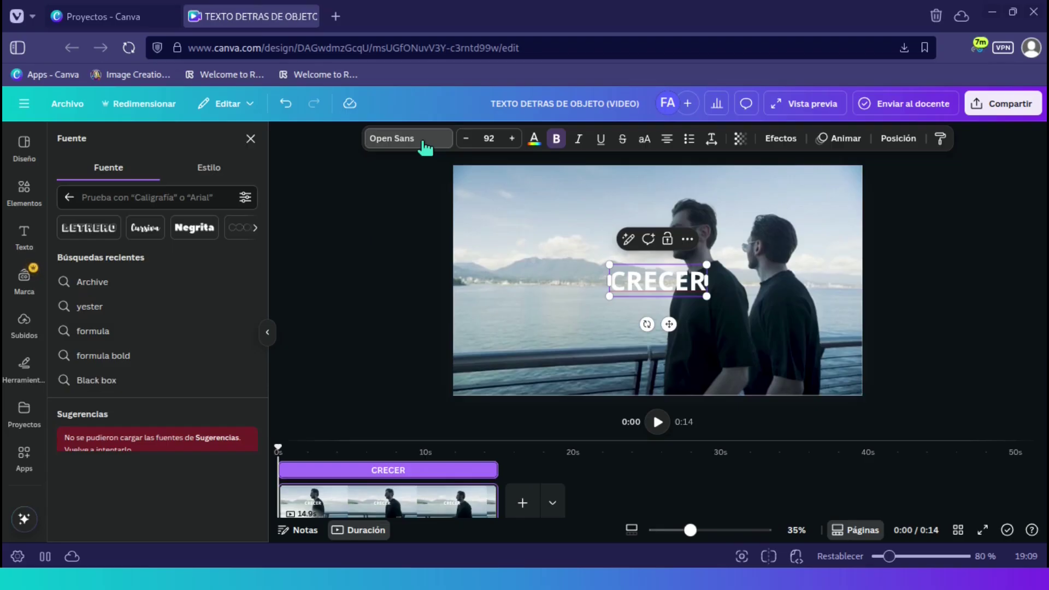
# Step: Set CRECER in the Archive font at size 350 and raise it higher in the frame
pyautogui.write('Archive')
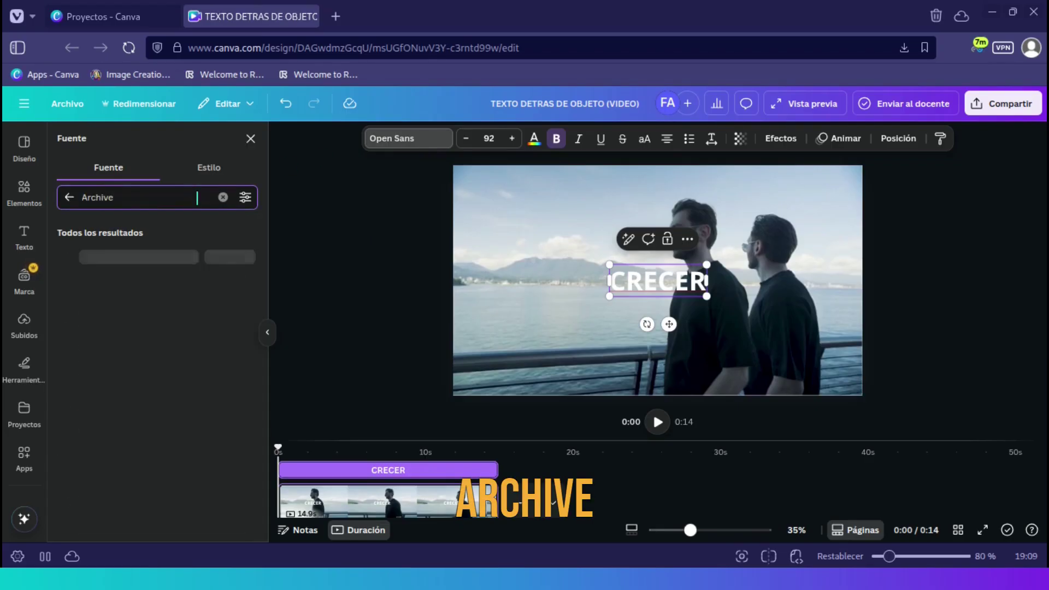
pyautogui.click(131, 261)
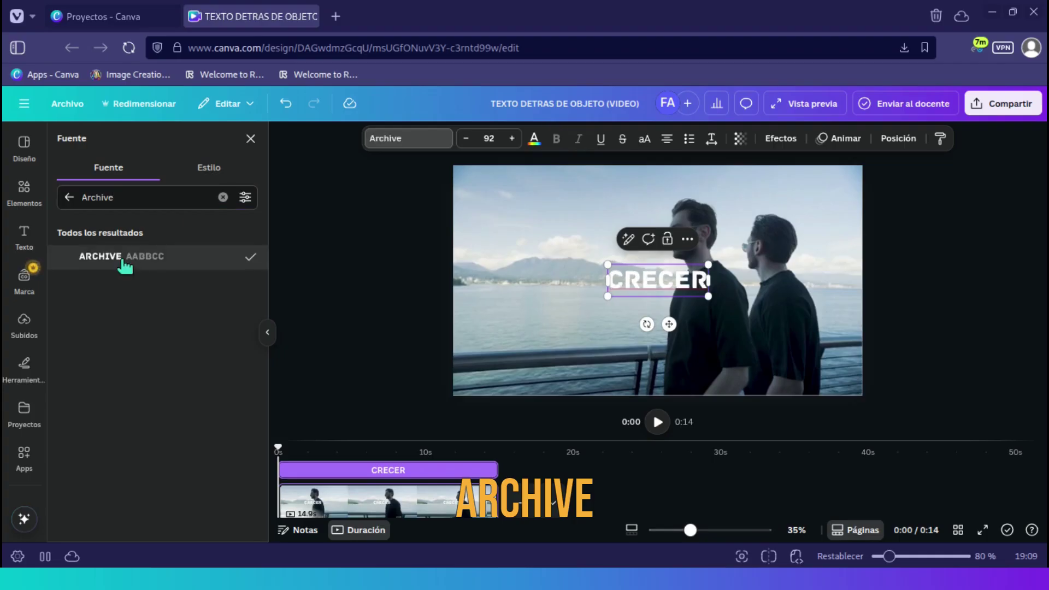
pyautogui.click(481, 143)
pyautogui.write('350')
pyautogui.press('Return')
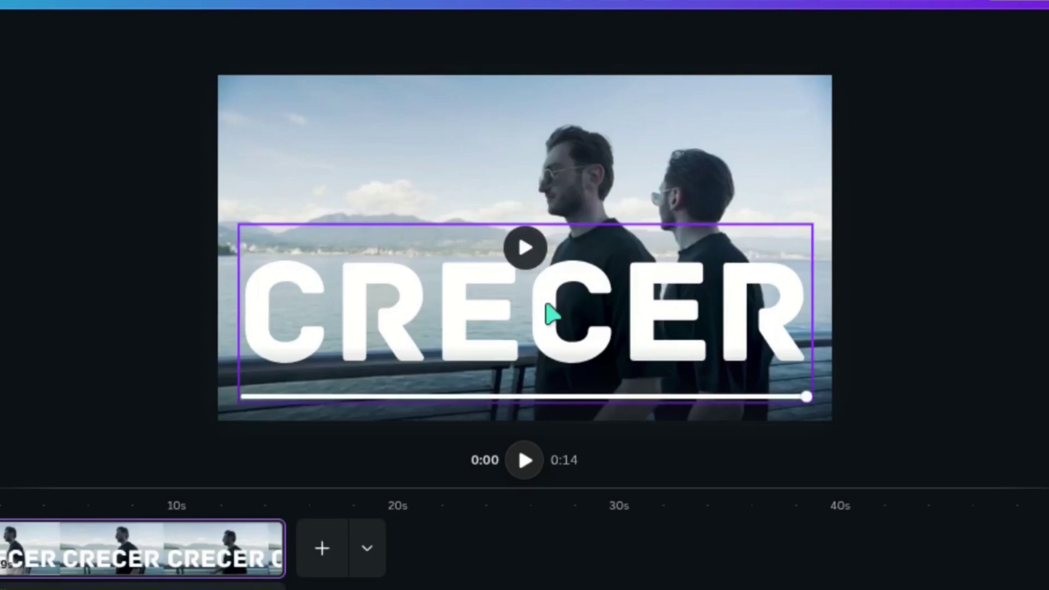
pyautogui.moveTo(674, 324); pyautogui.dragTo(670, 297)
pyautogui.moveTo(542, 272)
pyautogui.mouseDown()
pyautogui.moveTo(543, 206)
pyautogui.moveTo(550, 221)
pyautogui.mouseUp()
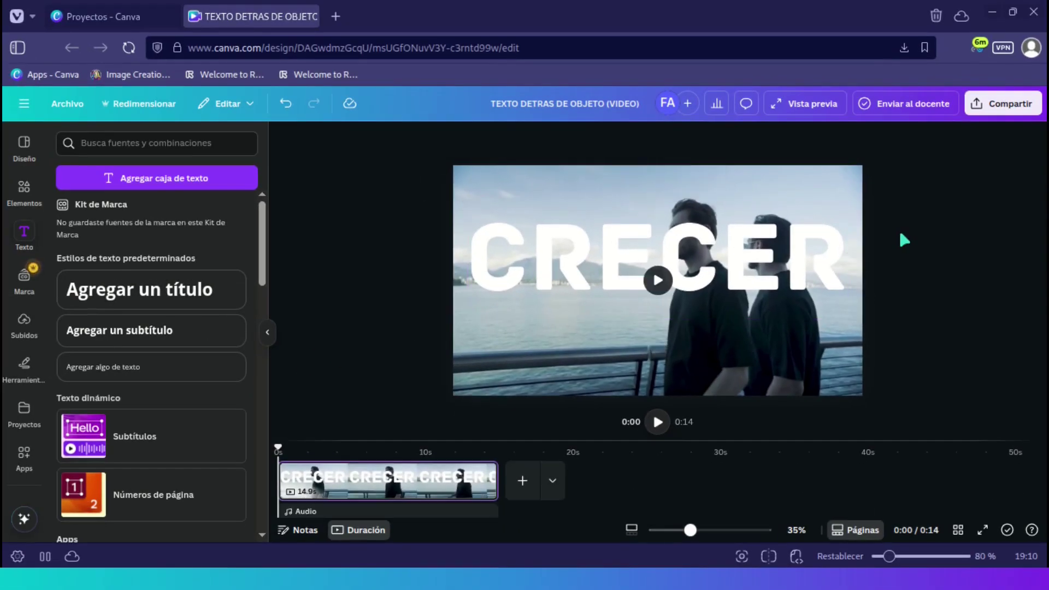
# Step: Set the CRECER letter spacing (Interletrado) to 30
pyautogui.click(819, 236)
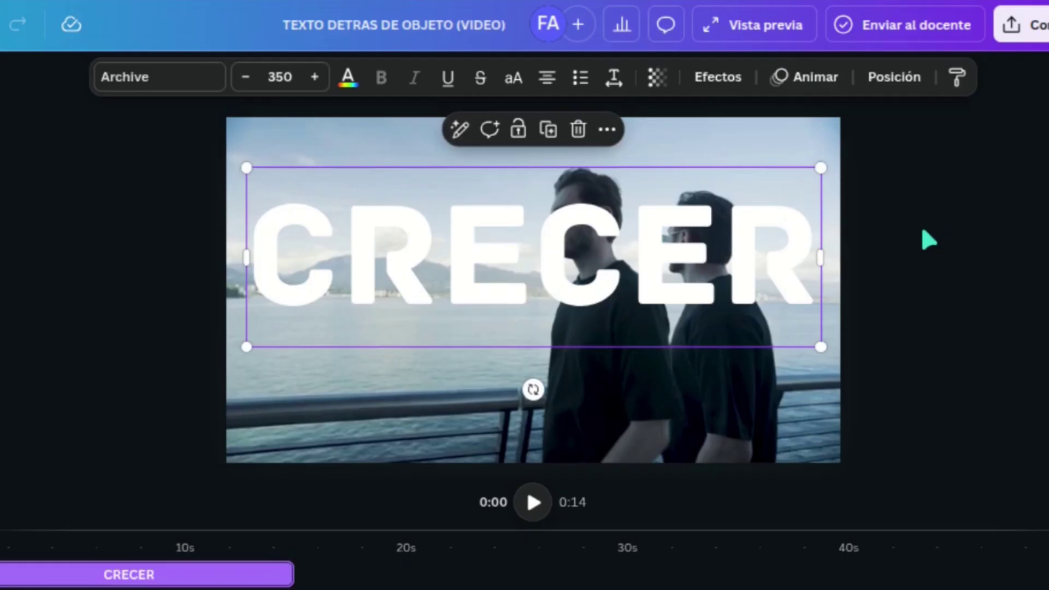
pyautogui.click(617, 77)
pyautogui.click(697, 156)
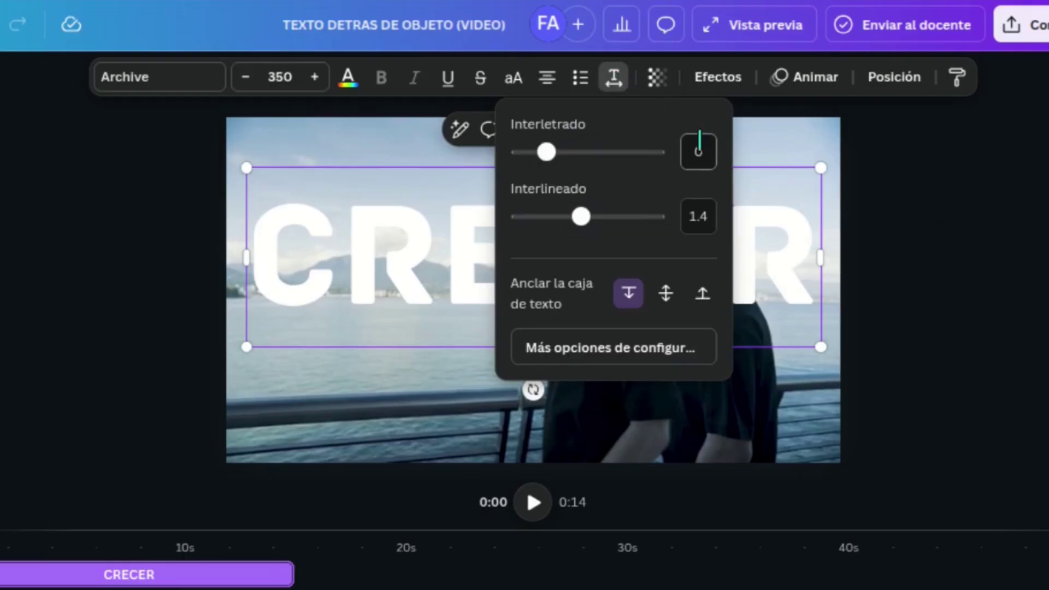
pyautogui.write('0')
pyautogui.press('Return')
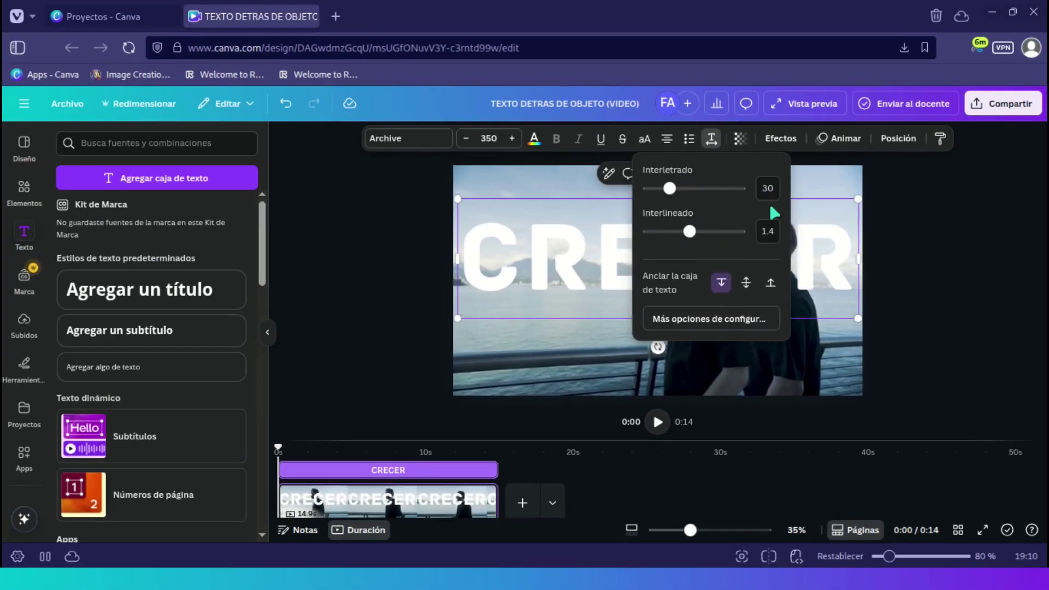
pyautogui.click(898, 199)
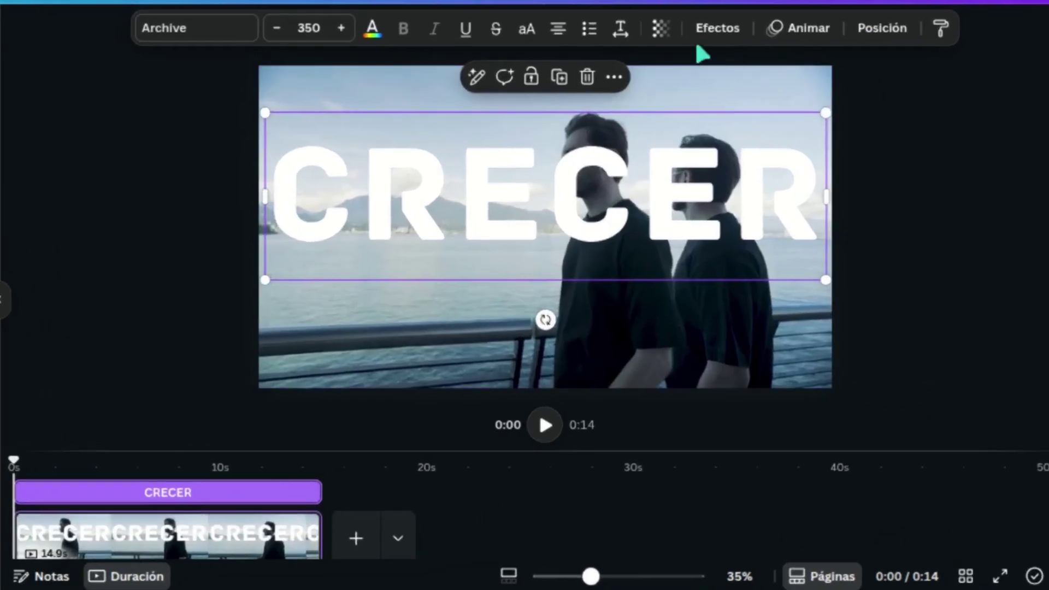
# Step: Give CRECER the Flotante shadow effect with intensity 55
pyautogui.click(737, 33)
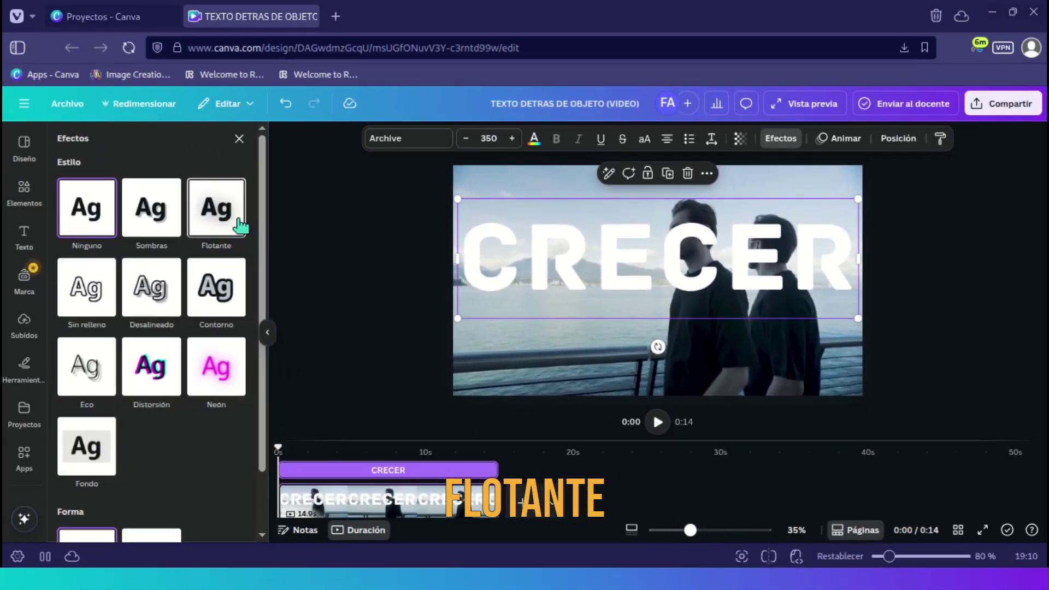
pyautogui.click(239, 222)
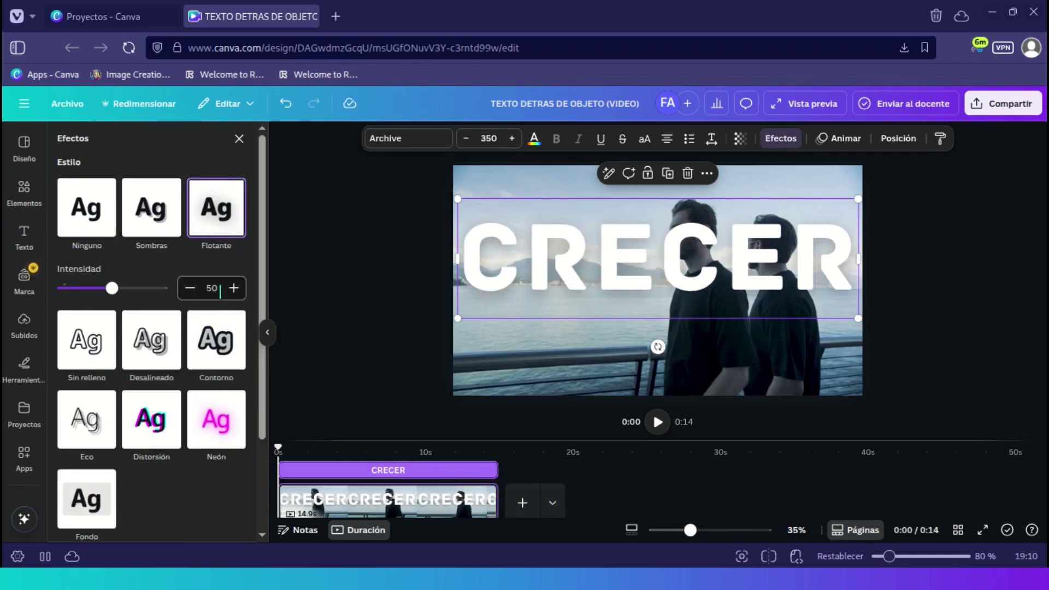
pyautogui.click(234, 287)
pyautogui.click(234, 287)
pyautogui.click(234, 288)
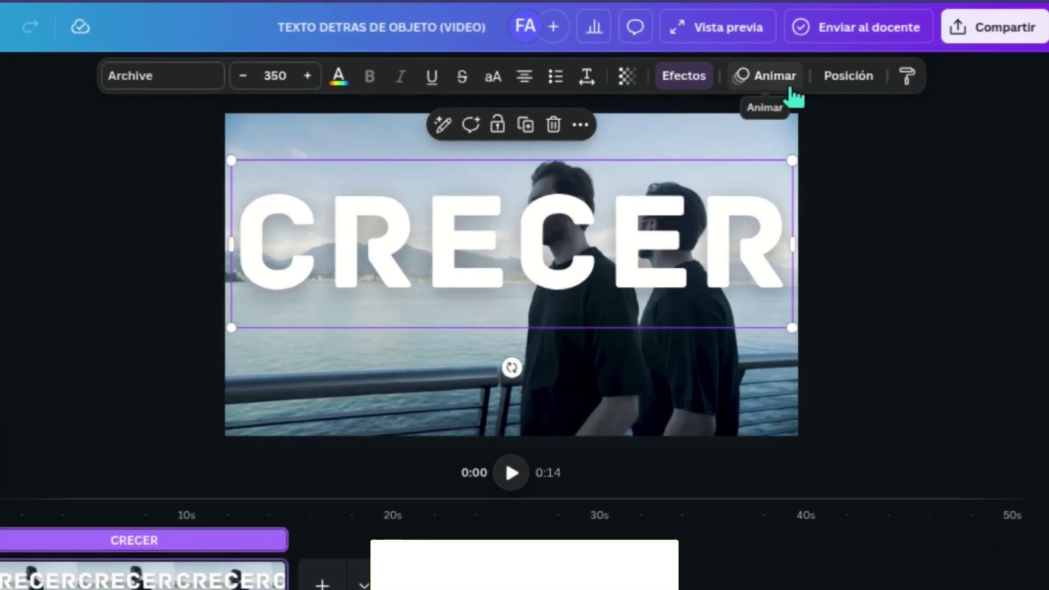
# Step: Animate CRECER with Ascender on both entry and exit, low speed, written as one line
pyautogui.click(791, 86)
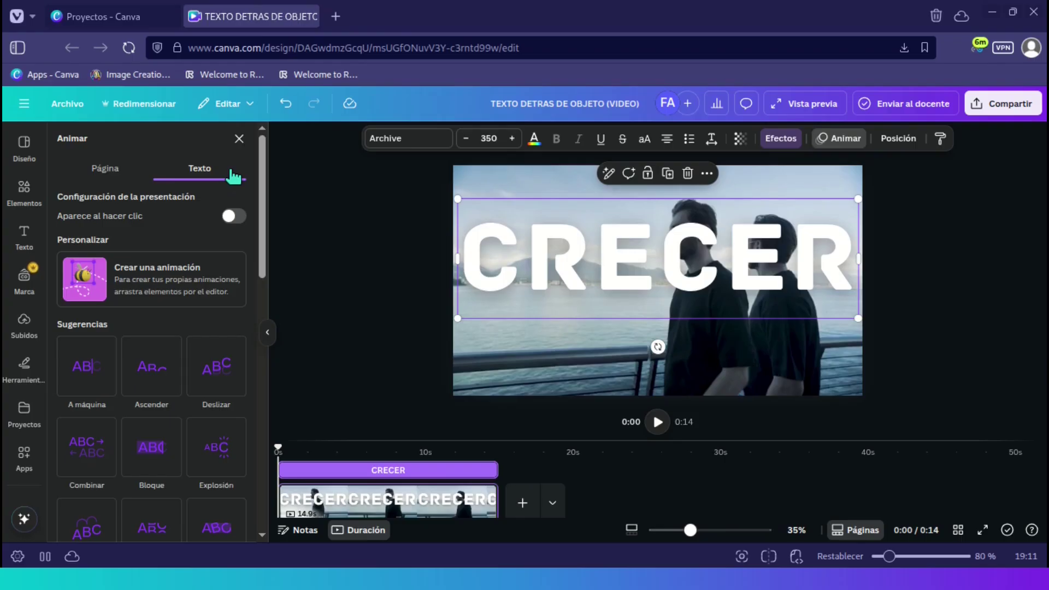
pyautogui.moveTo(266, 164); pyautogui.dragTo(273, 213)
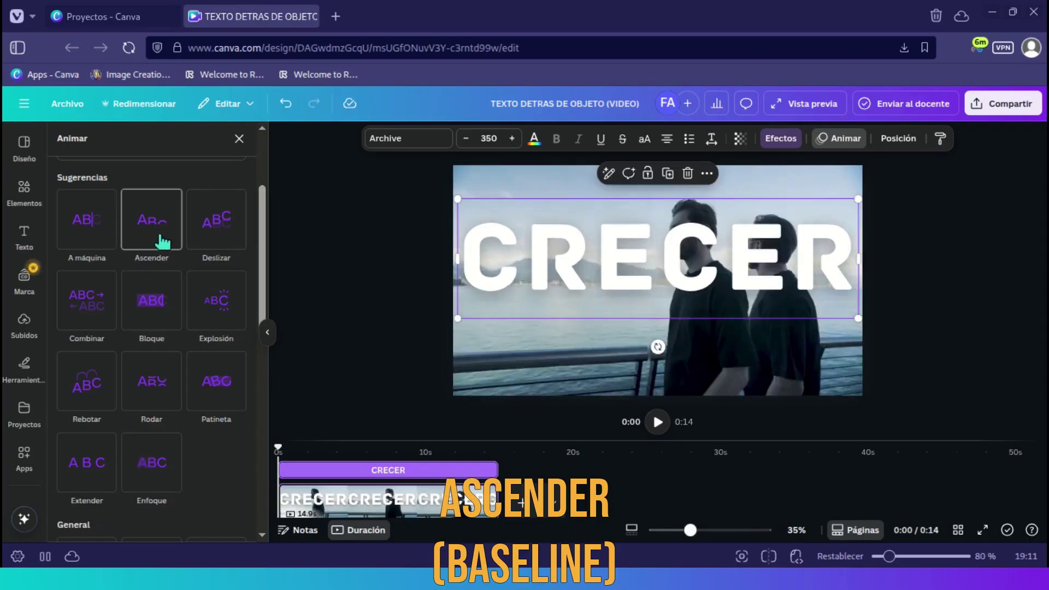
pyautogui.click(161, 241)
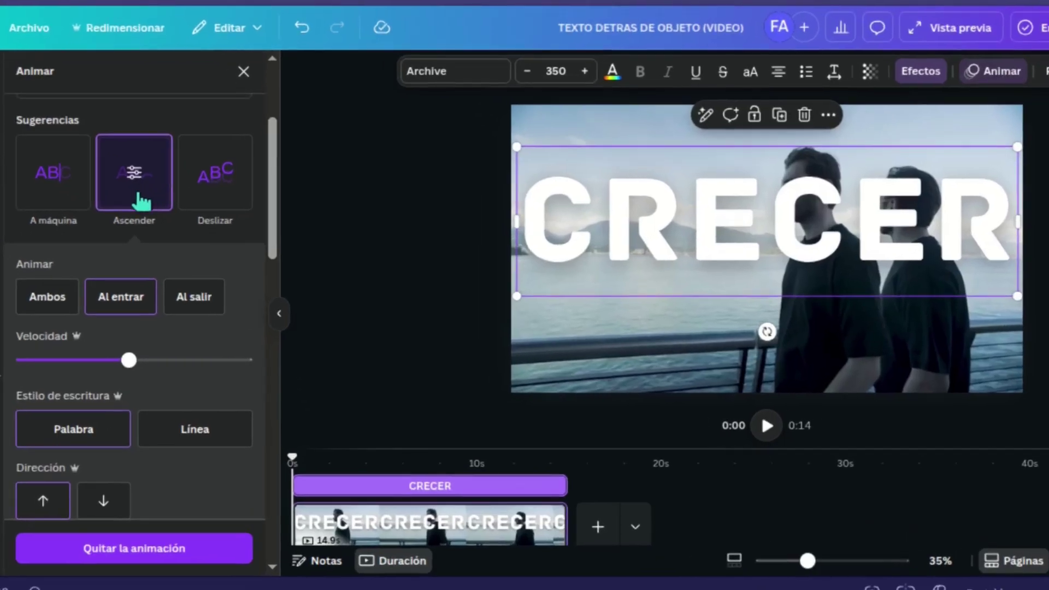
pyautogui.click(47, 306)
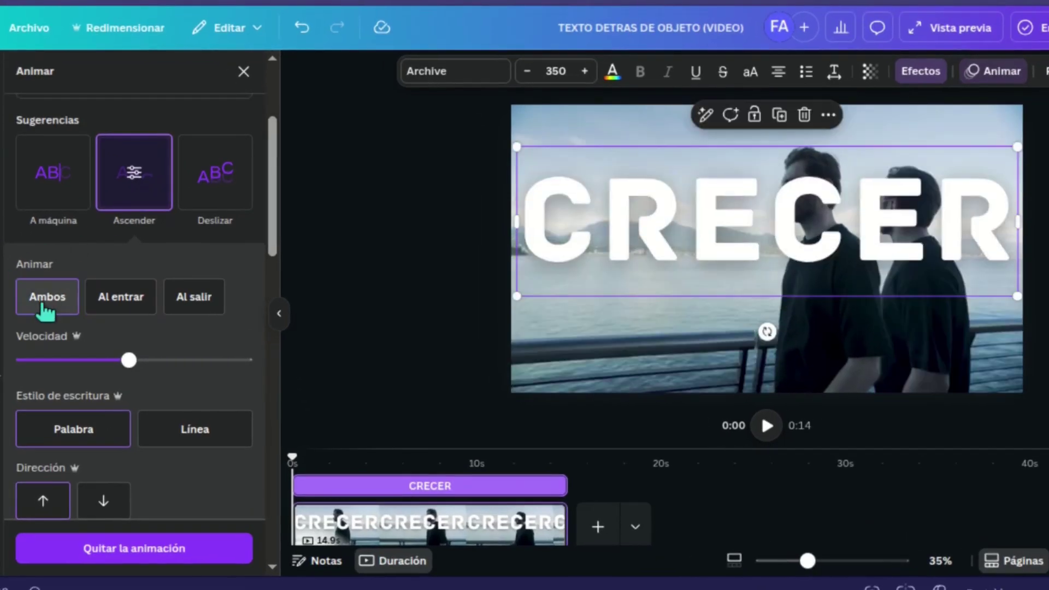
pyautogui.moveTo(129, 360); pyautogui.dragTo(46, 360)
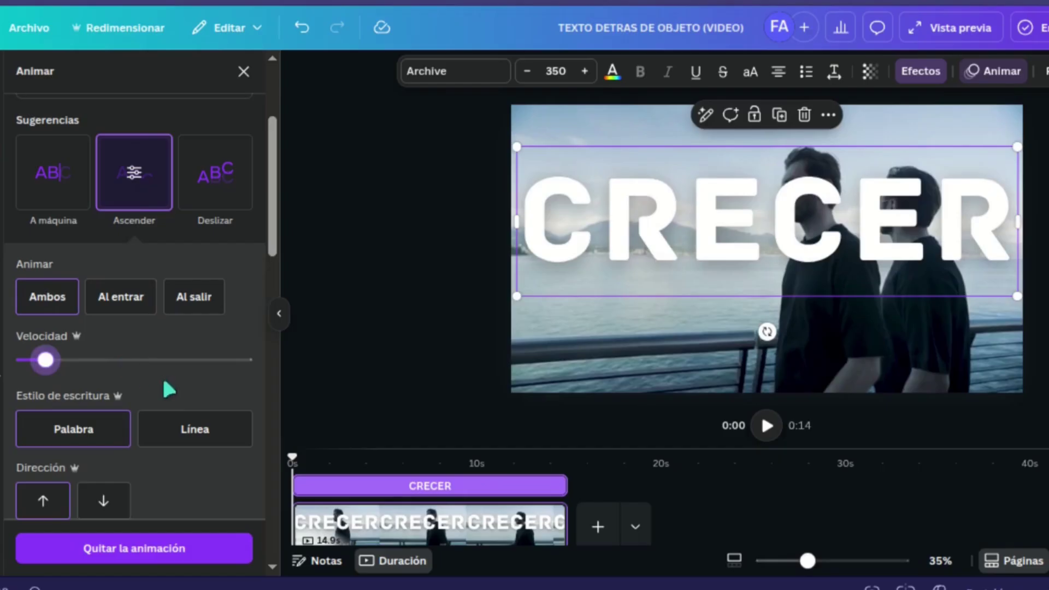
pyautogui.click(82, 429)
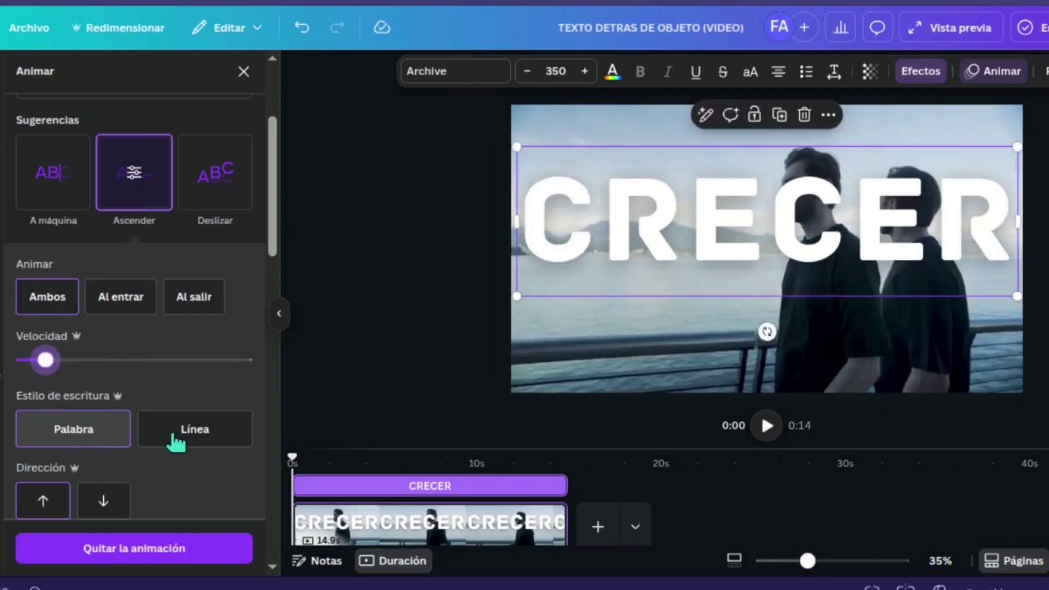
pyautogui.click(174, 436)
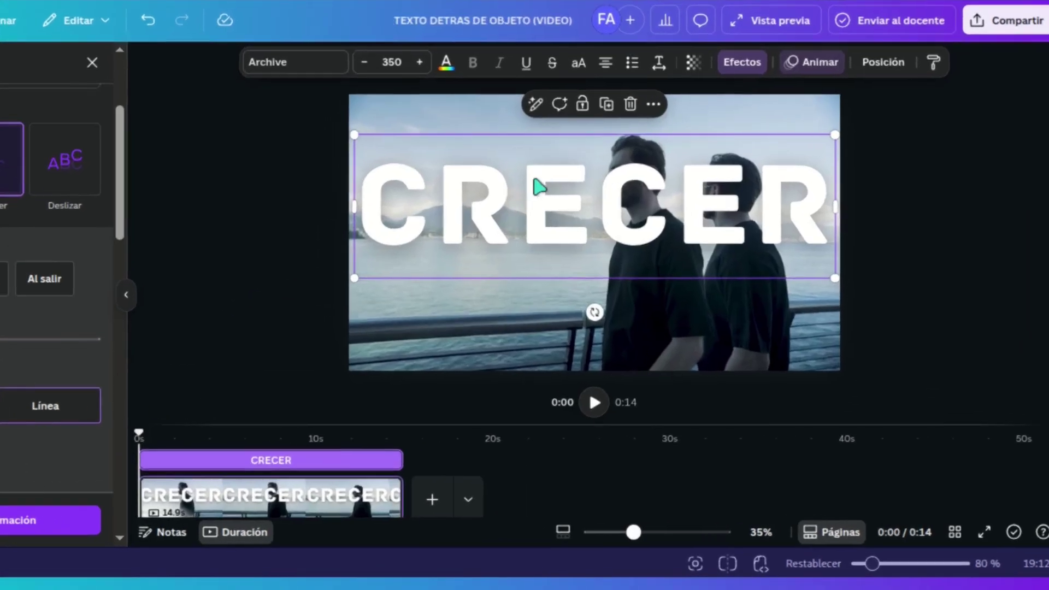
# Step: Send CRECER one layer back with Capa > Detrás, then deselect it
pyautogui.rightClick(614, 239)
pyautogui.moveTo(587, 289)
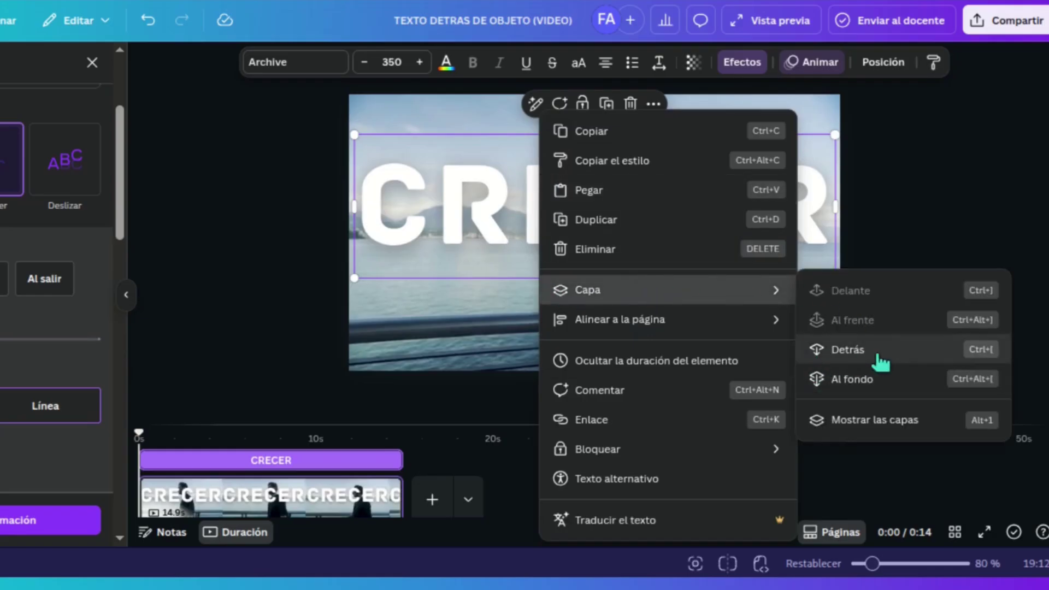
pyautogui.click(877, 354)
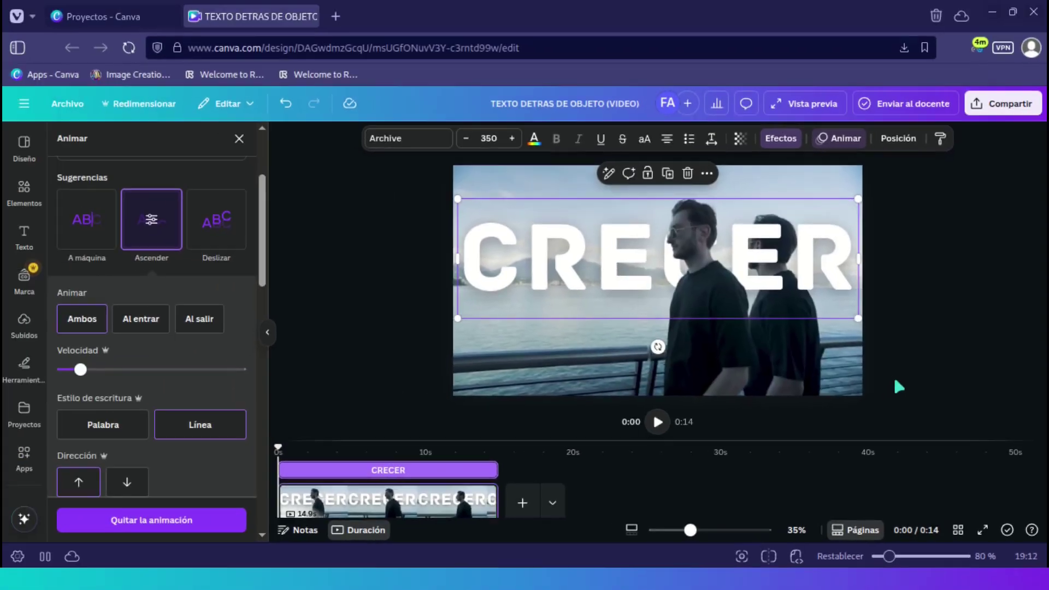
pyautogui.click(273, 451)
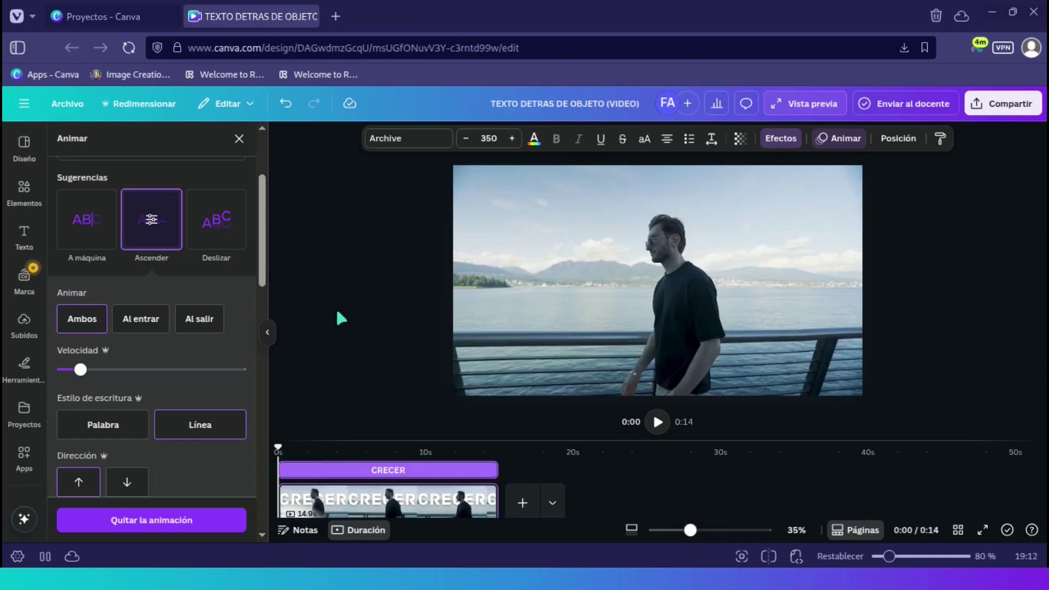
# Step: Play the video to preview the man walking in front of CRECER
pyautogui.click(657, 422)
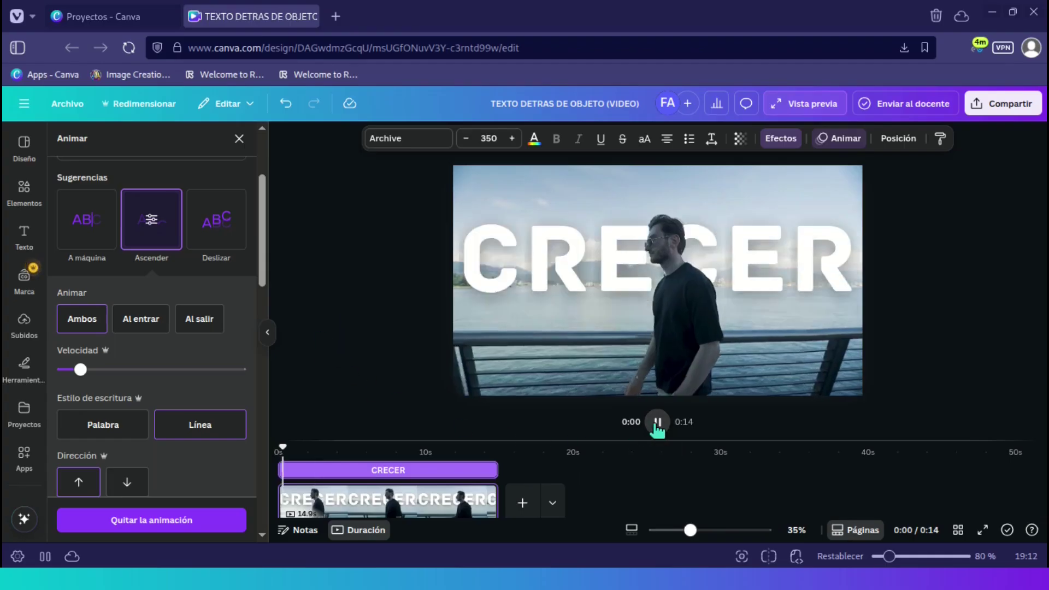